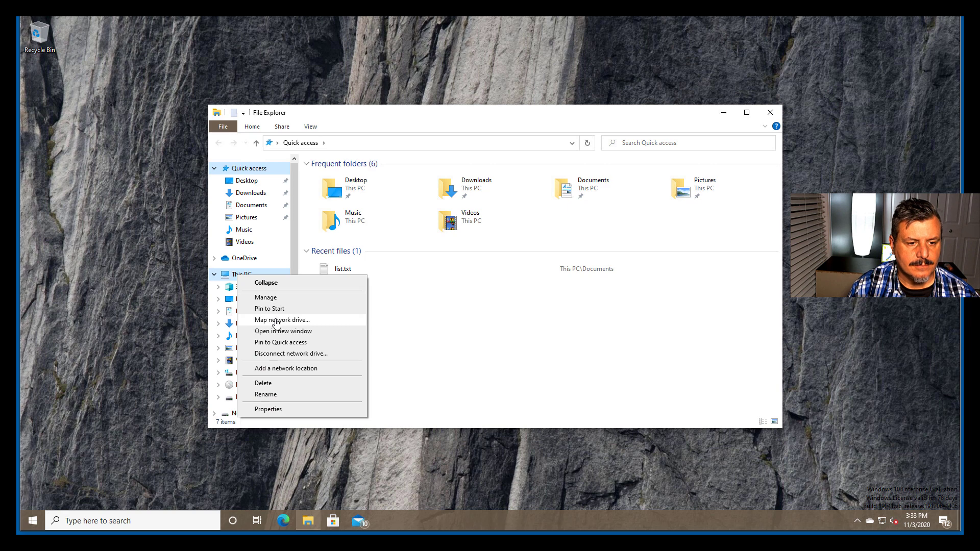
Step: Open Computer Management from This PC, minimize the File Explorer window and move the console toward the middle of the desktop
left_click(277, 307)
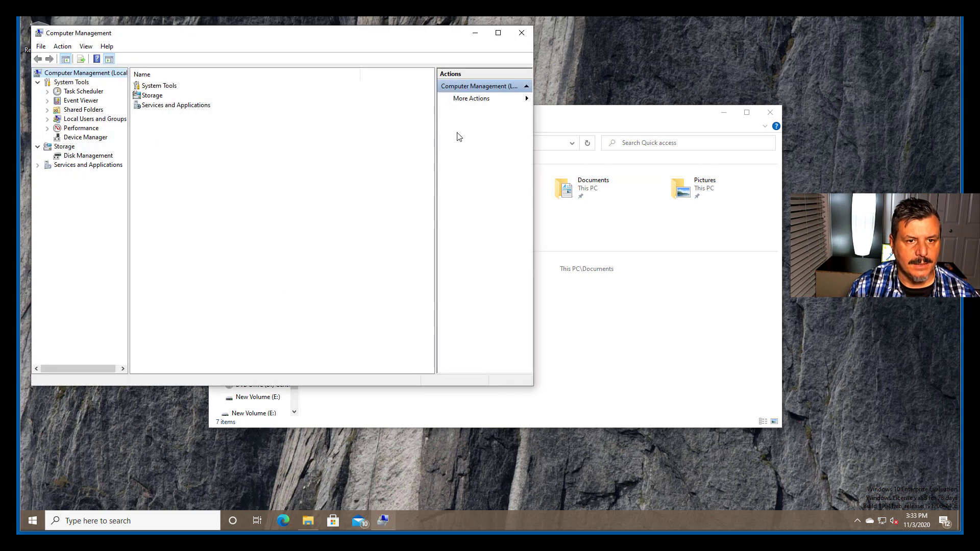
left_click(719, 114)
left_click(721, 115)
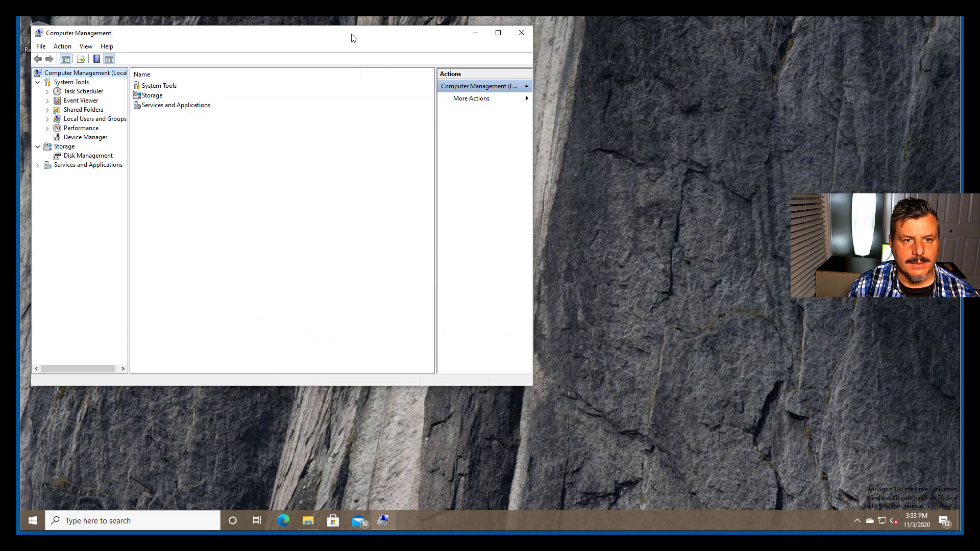
left_click_drag(335, 37, 492, 76)
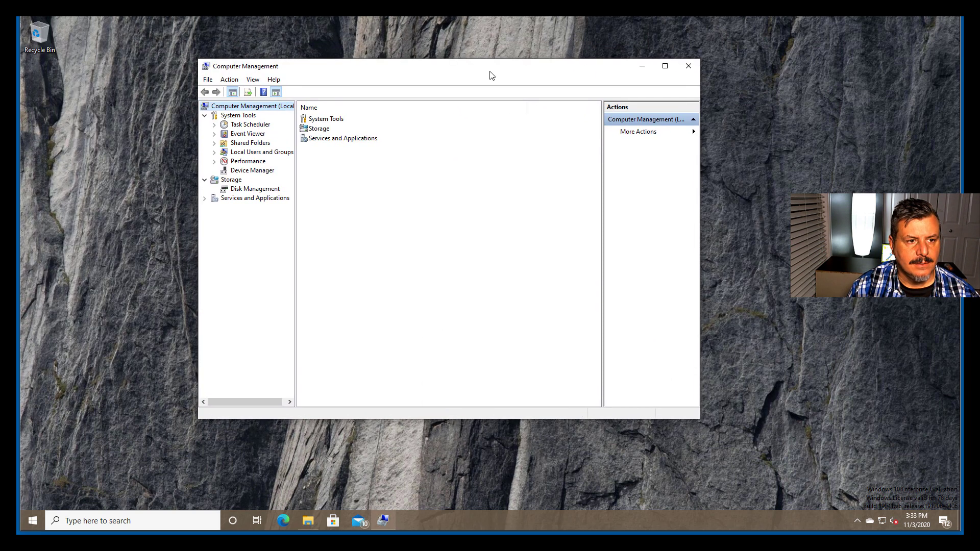
Step: Examine the Shares, Sessions and Open Files lists under Shared Folders in Computer Management
left_click(214, 144)
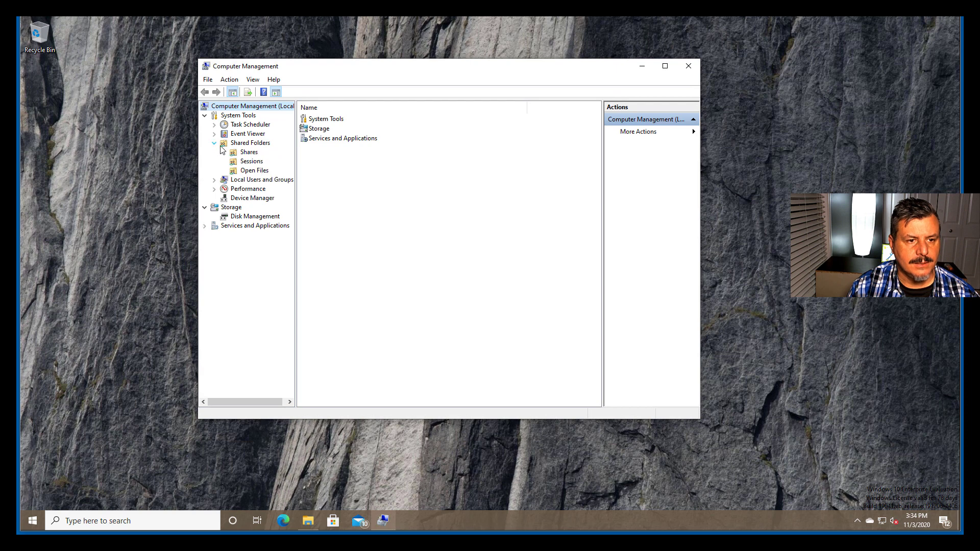
left_click(248, 153)
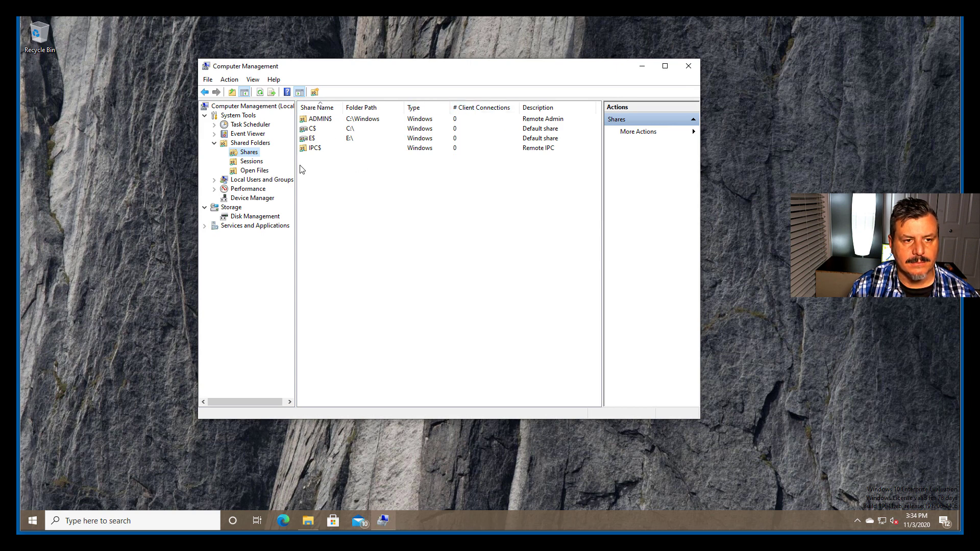
left_click(246, 163)
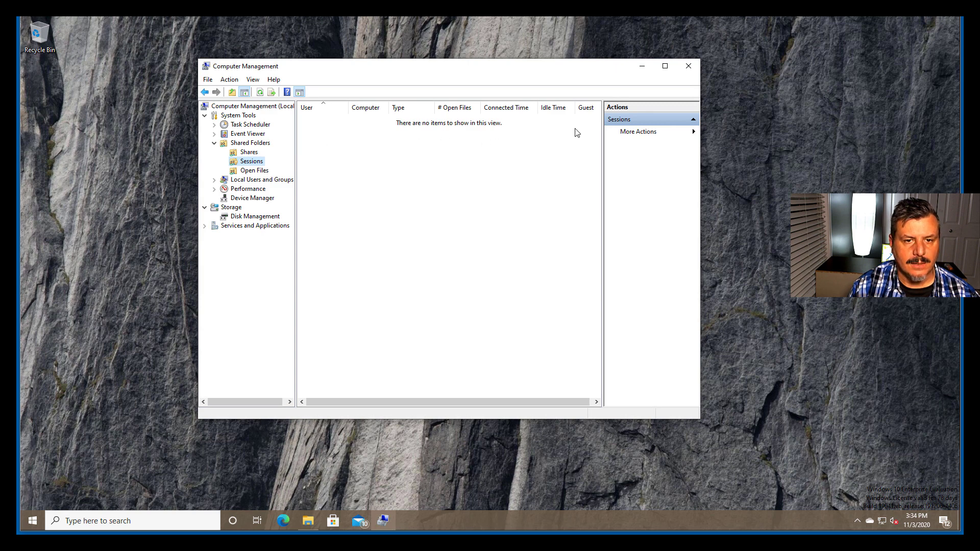
left_click(254, 171)
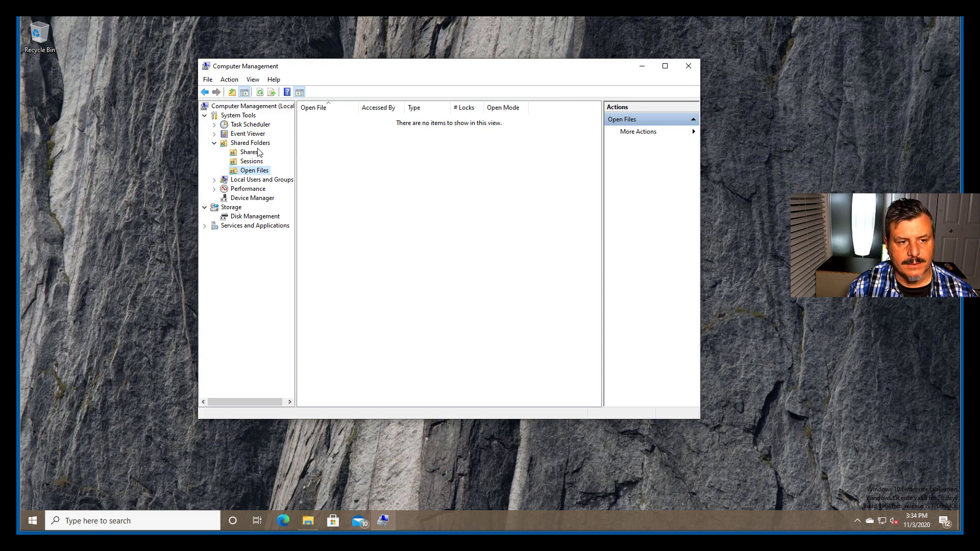
left_click(256, 145)
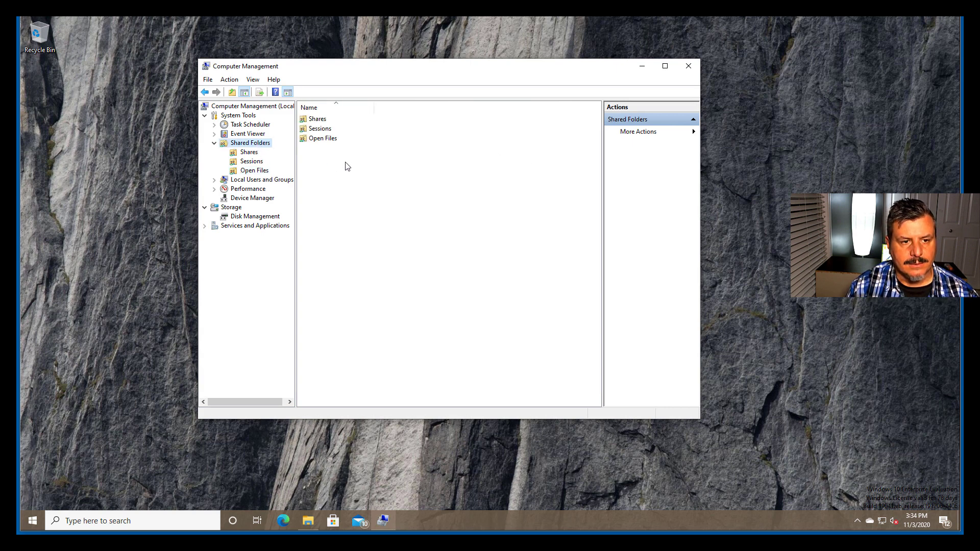
right_click(359, 166)
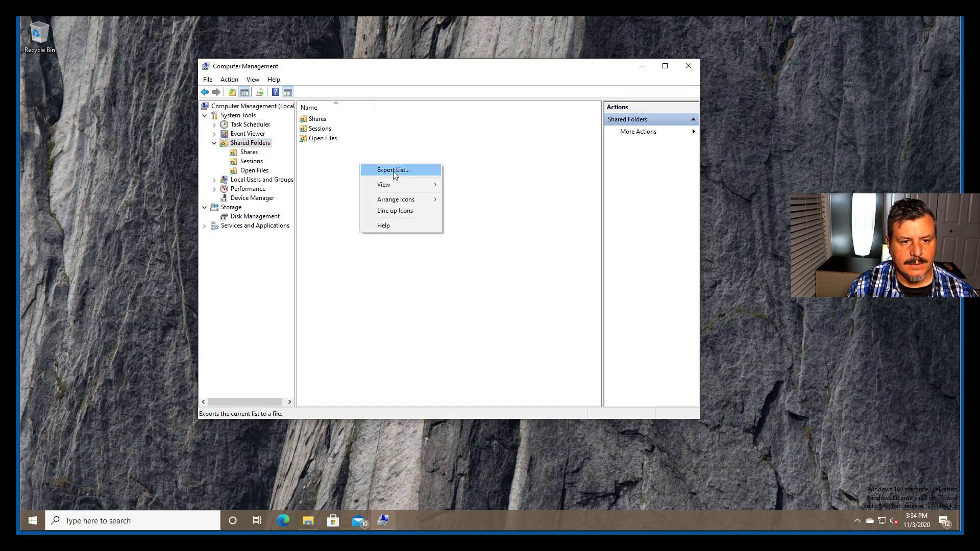
mouse_move(379, 204)
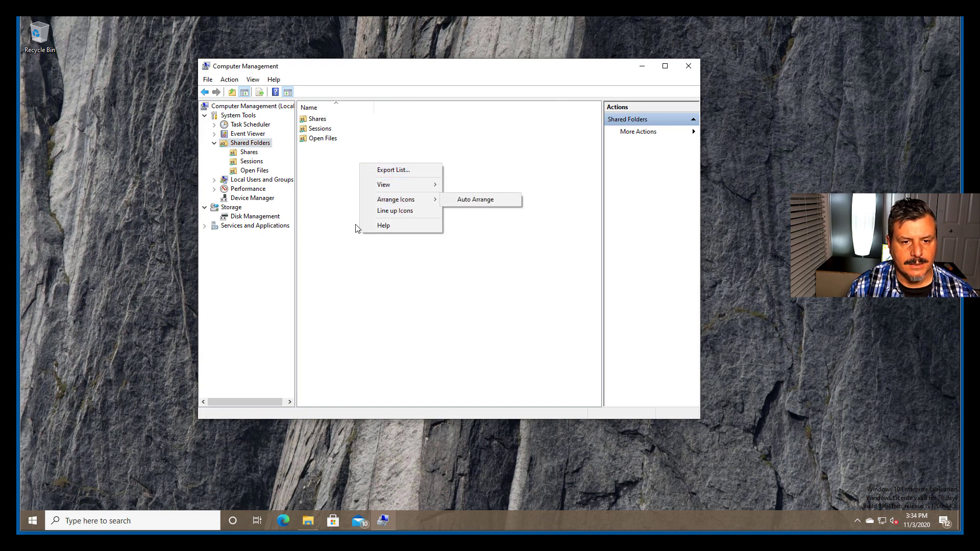
Step: Switch to File Explorer and create a folder named Data in the root of Local Disk (C:)
left_click(304, 531)
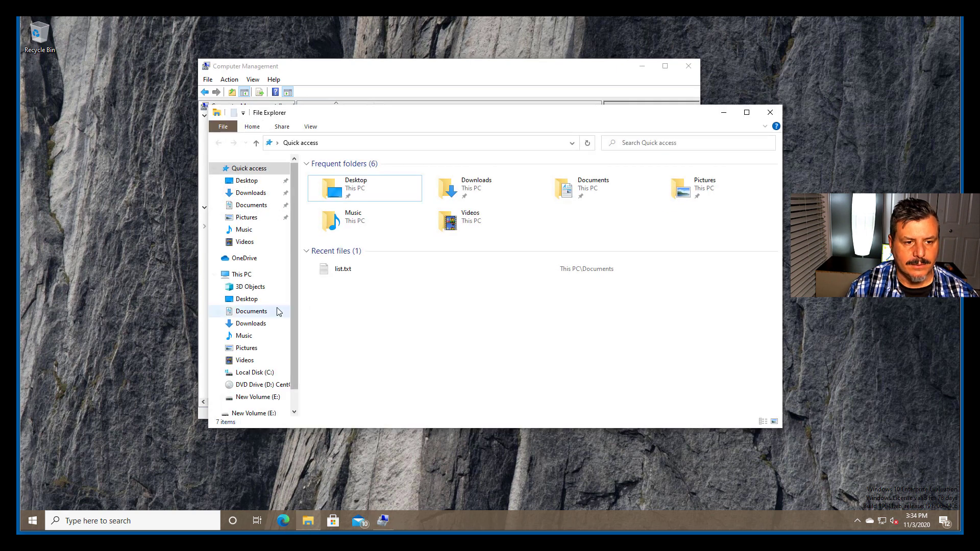
left_click(245, 275)
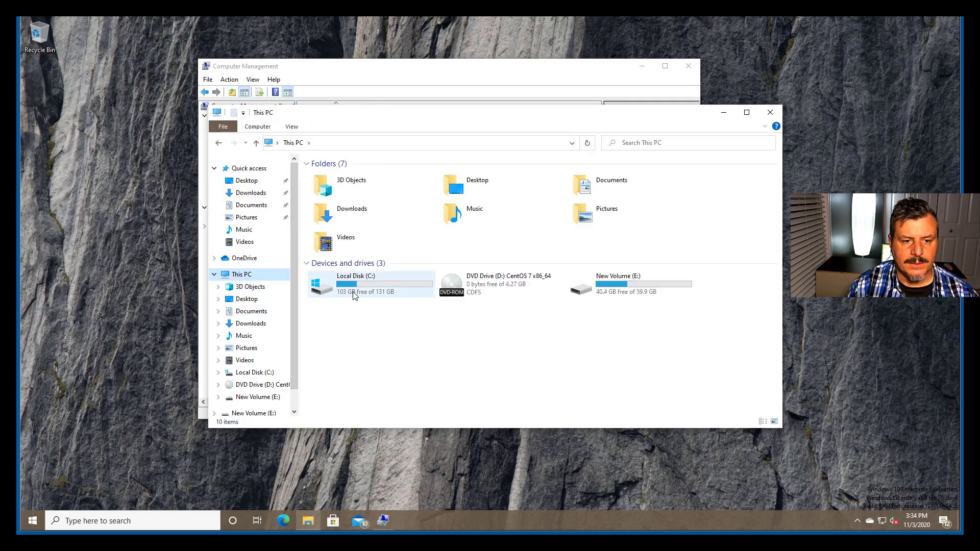
double_click(350, 290)
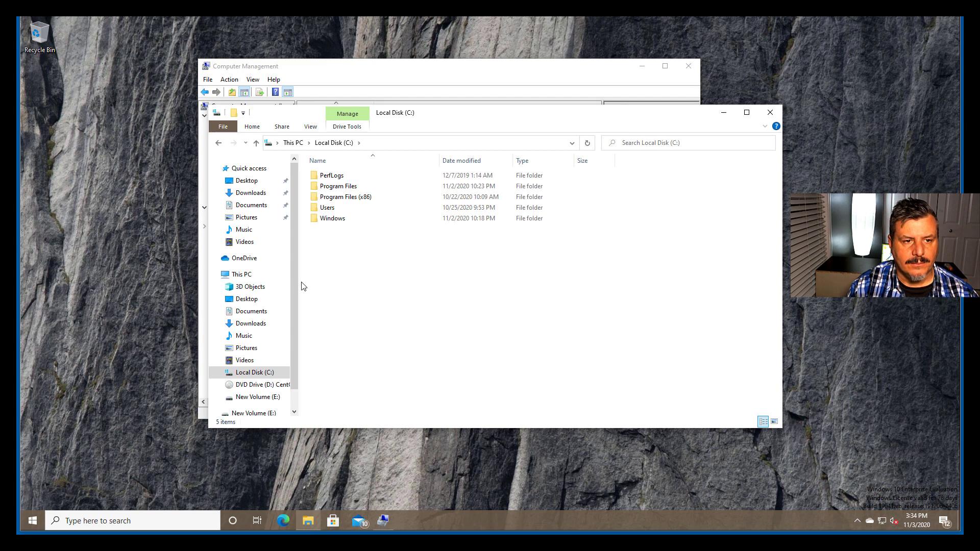
left_click(234, 113)
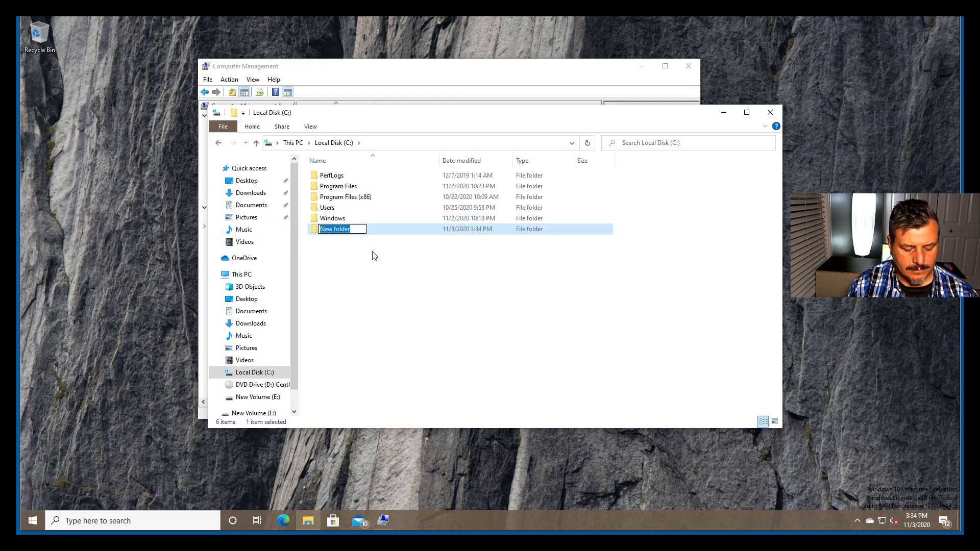
type("Data")
key("Return")
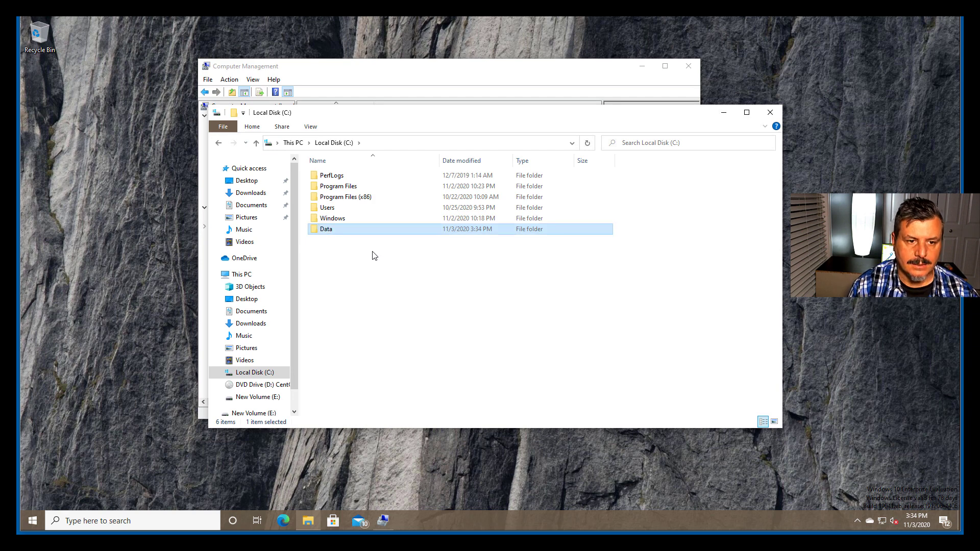
Step: Create a subfolder named Pub inside the C:\Data folder
double_click(327, 234)
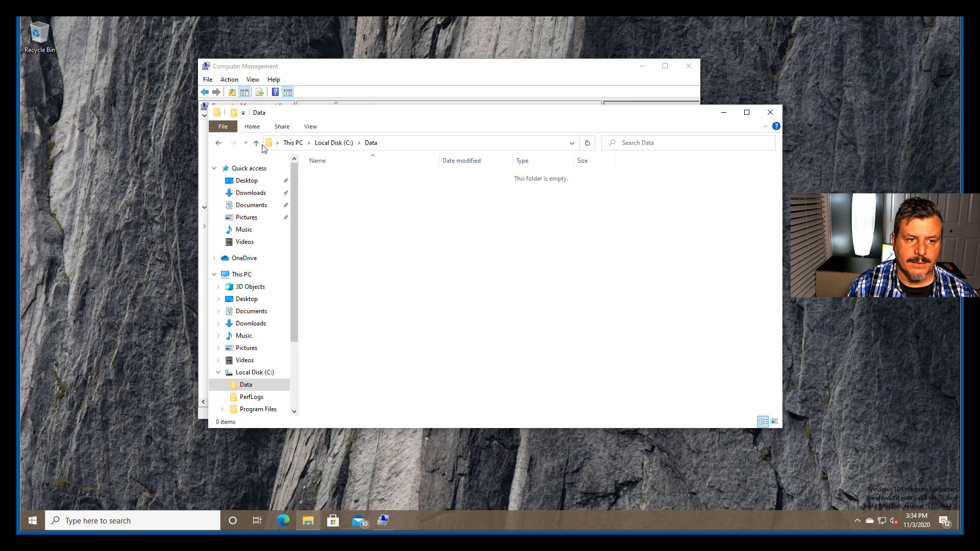
left_click(235, 113)
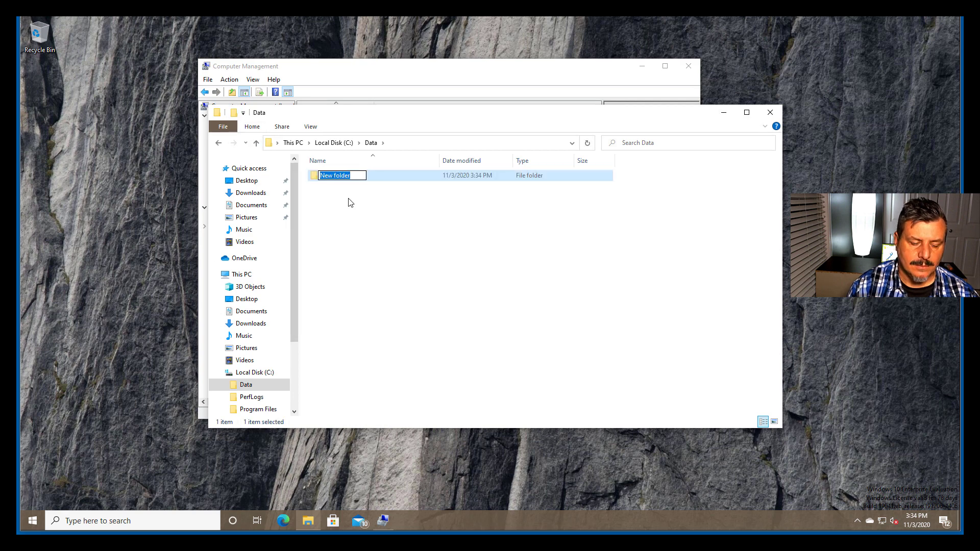
type("Pub")
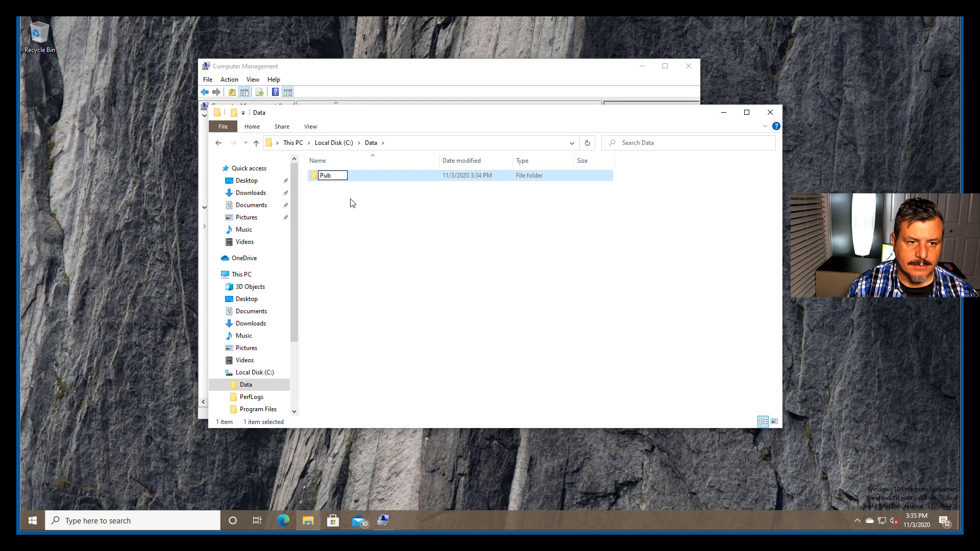
left_click(350, 202)
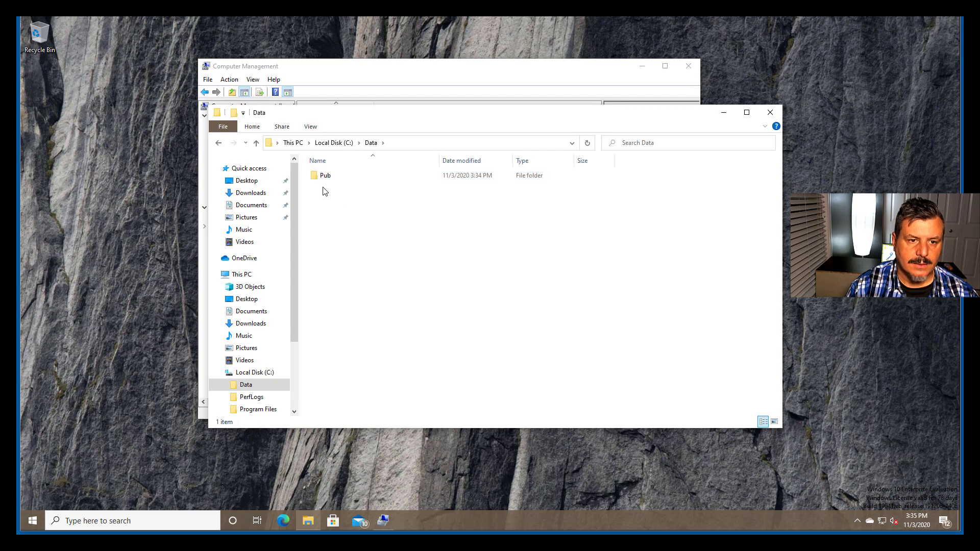
Step: Open the Pub folder's network sharing settings and add Everyone to the people it is shared with
left_click(324, 179)
right_click(323, 179)
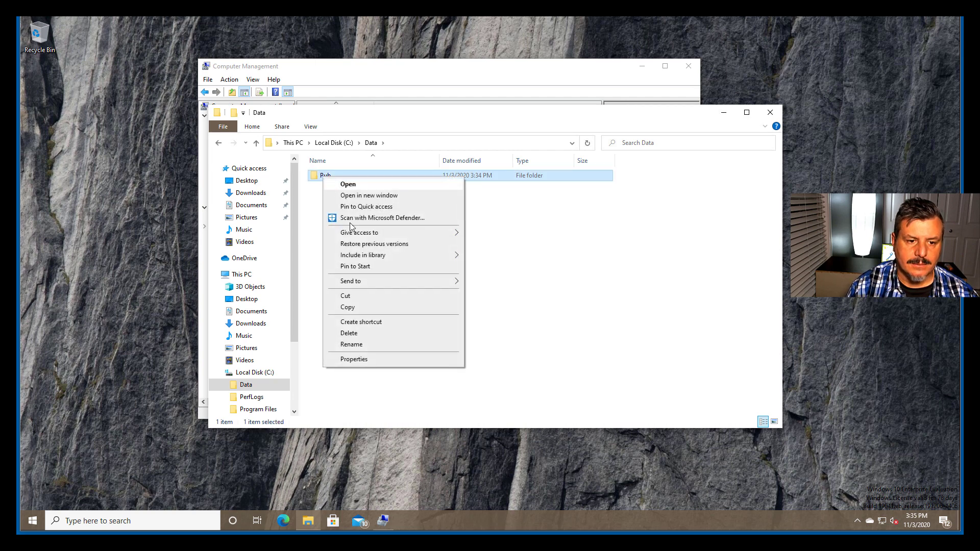
left_click(382, 360)
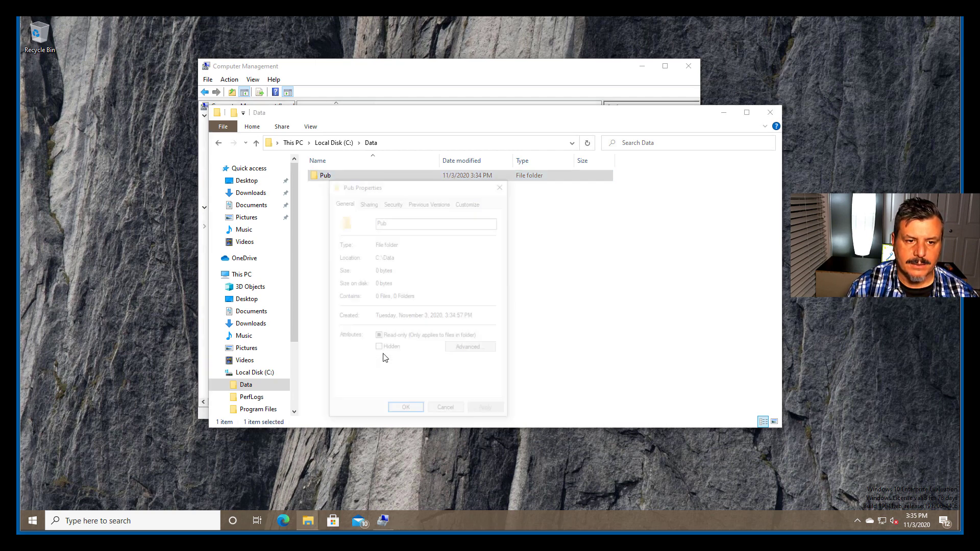
left_click(368, 203)
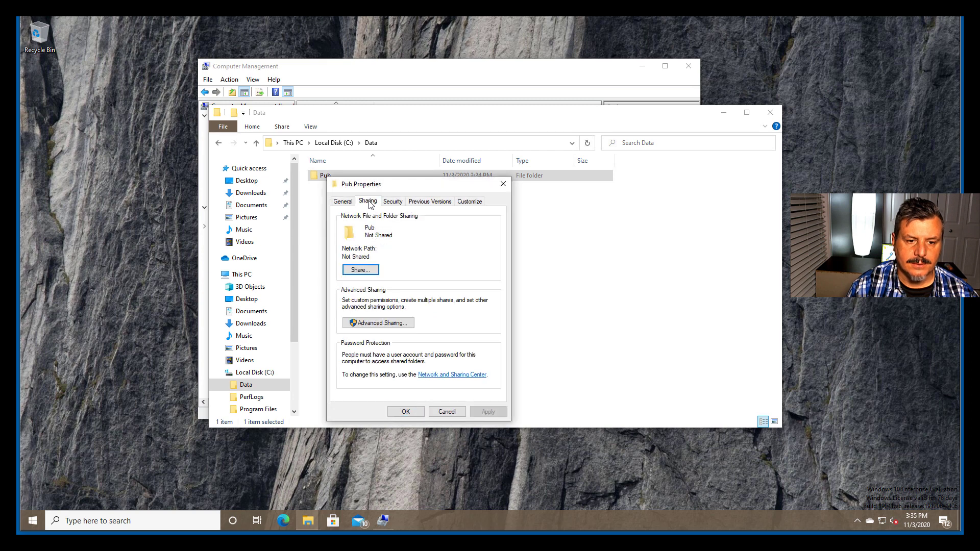
left_click(361, 270)
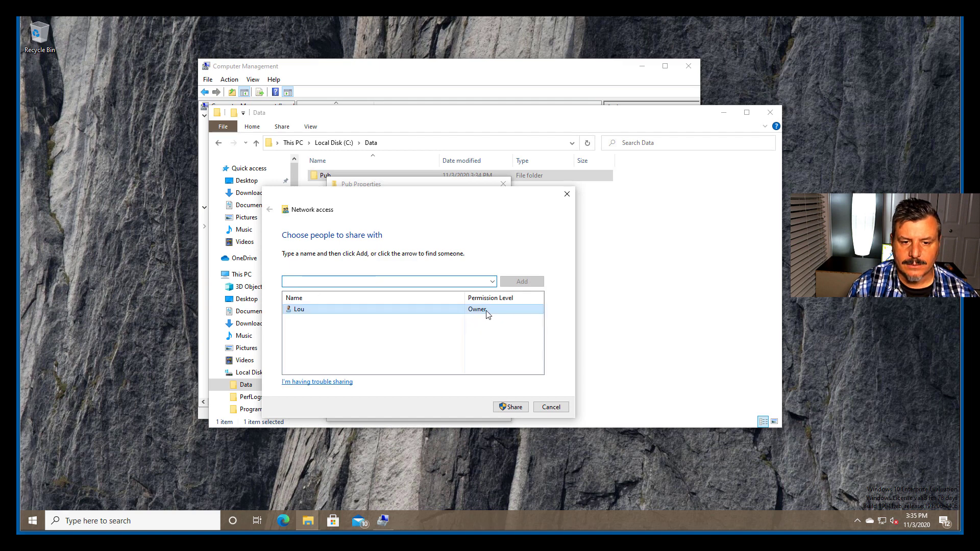
left_click(492, 282)
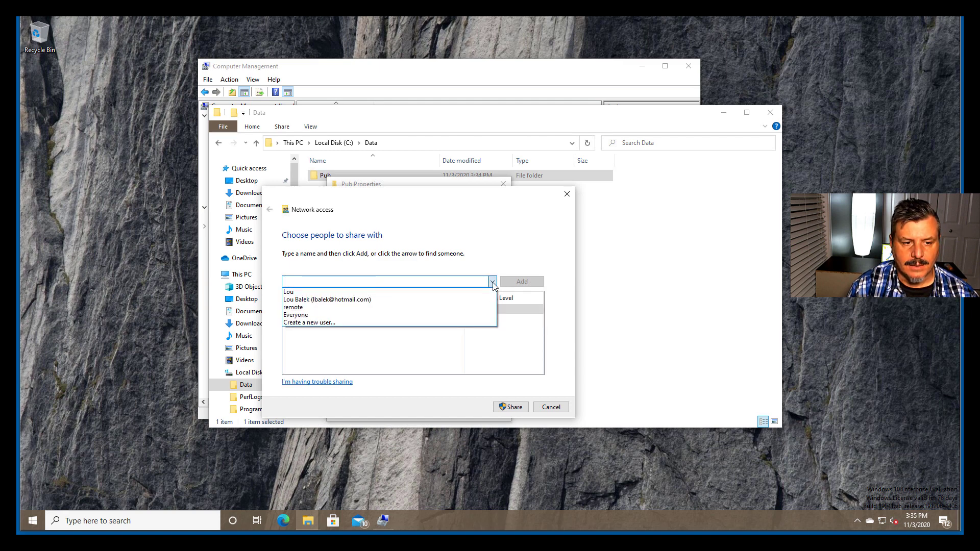
left_click(326, 315)
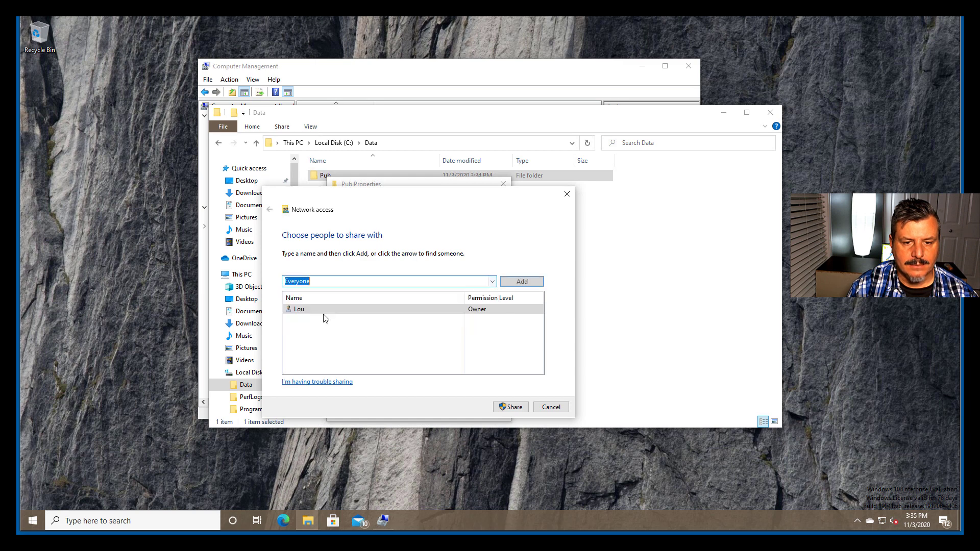
left_click(521, 282)
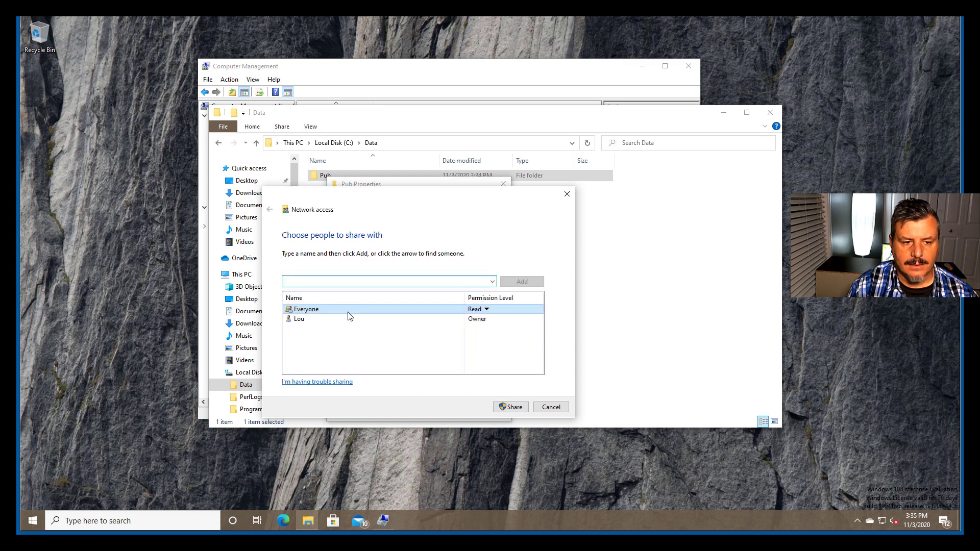
Step: Give Everyone the Read/Write permission level and share the Pub folder on the network
left_click(486, 310)
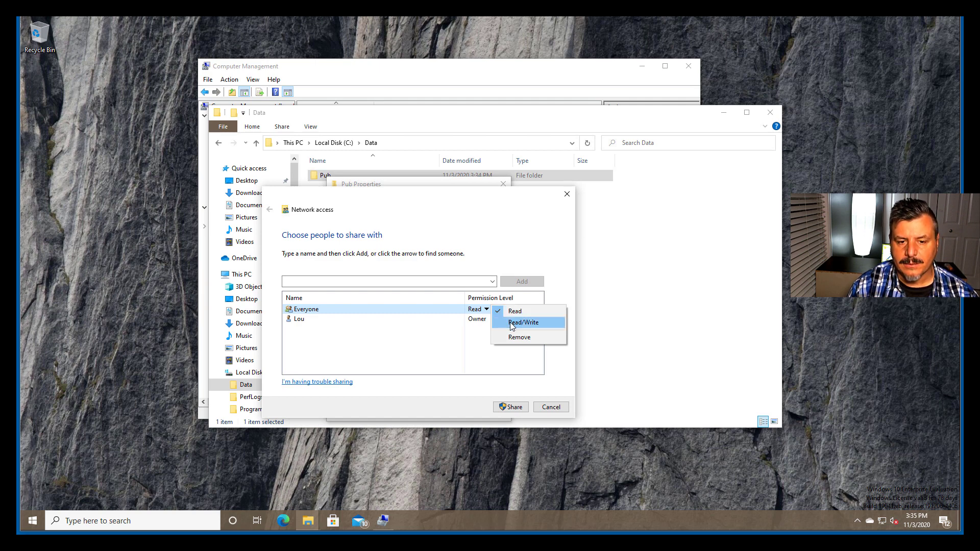
left_click(512, 323)
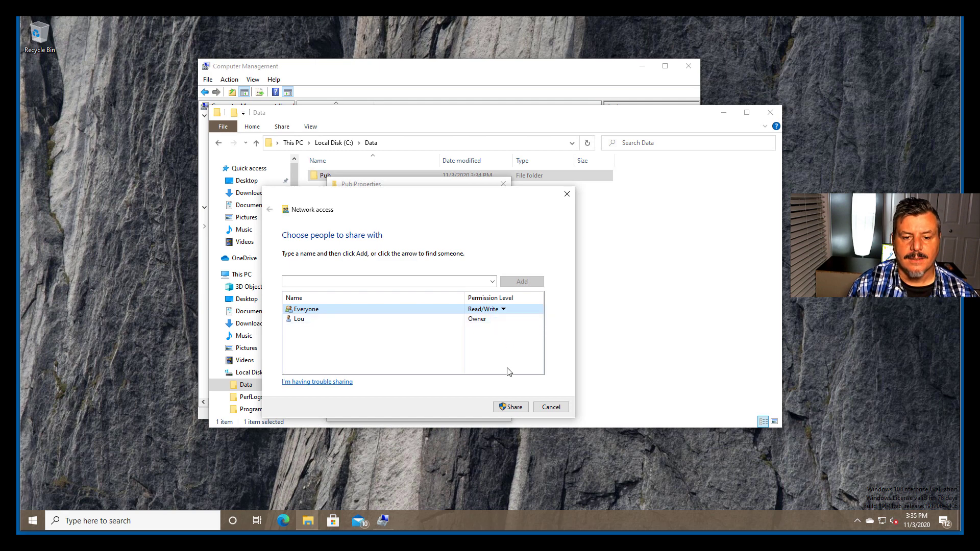
left_click(508, 408)
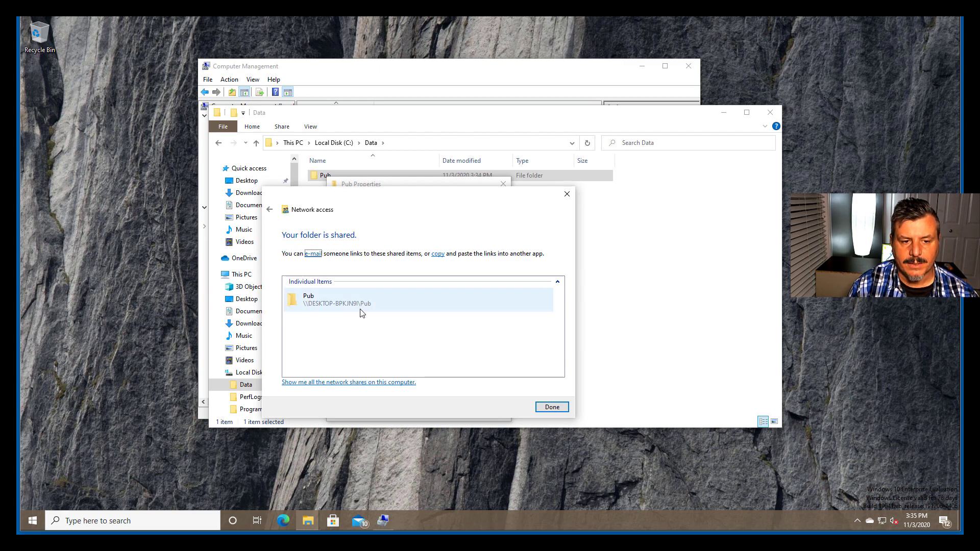
left_click(552, 407)
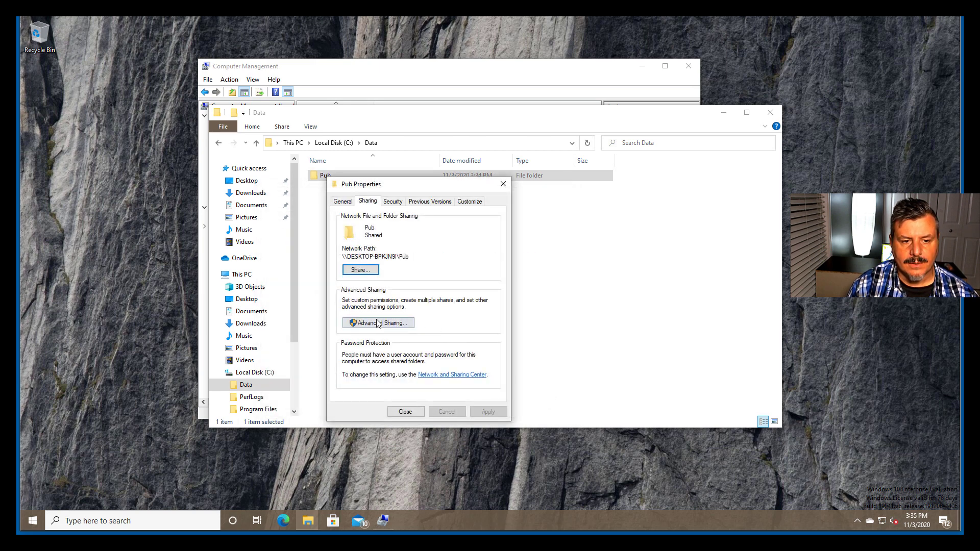
Step: Open the Pub folder's security permissions for editing and remove Everyone from the group or user names
left_click(394, 203)
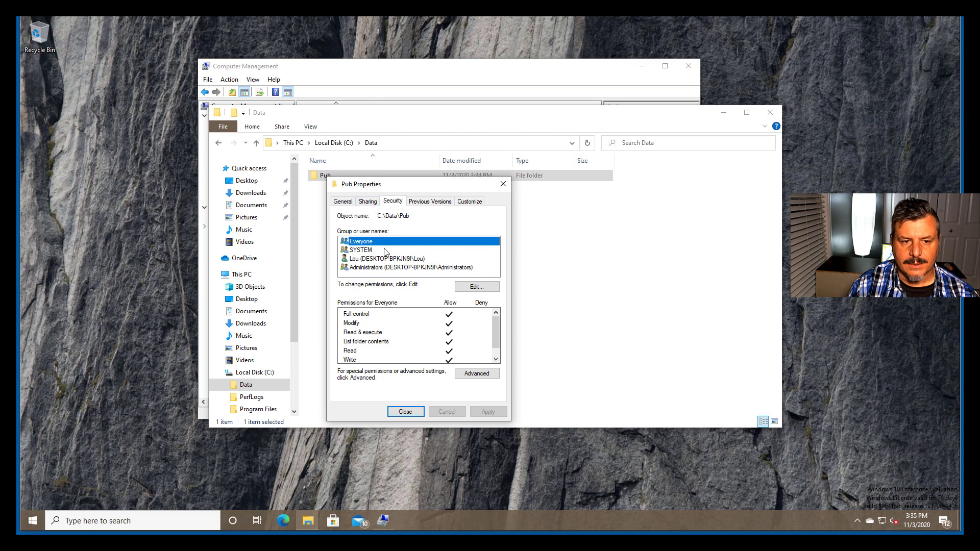
left_click(476, 288)
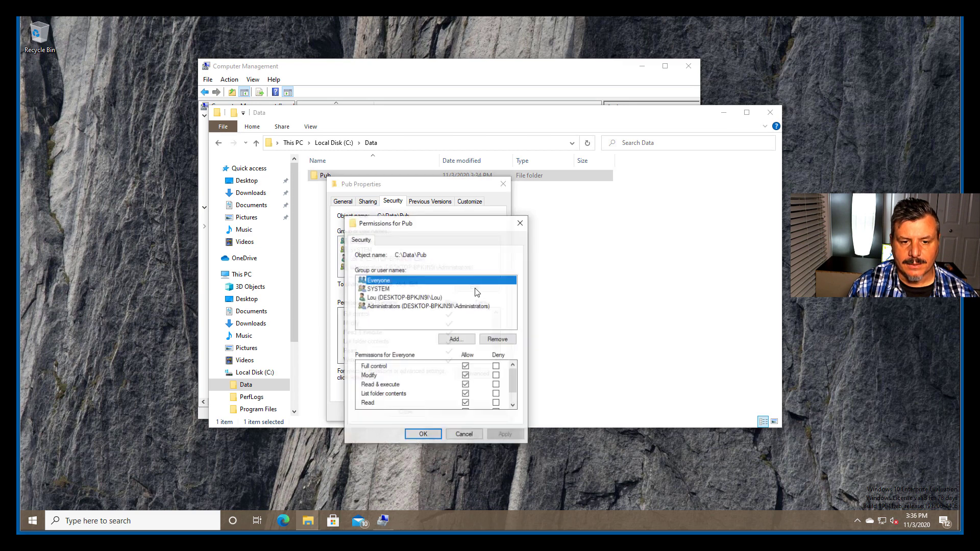
left_click(456, 339)
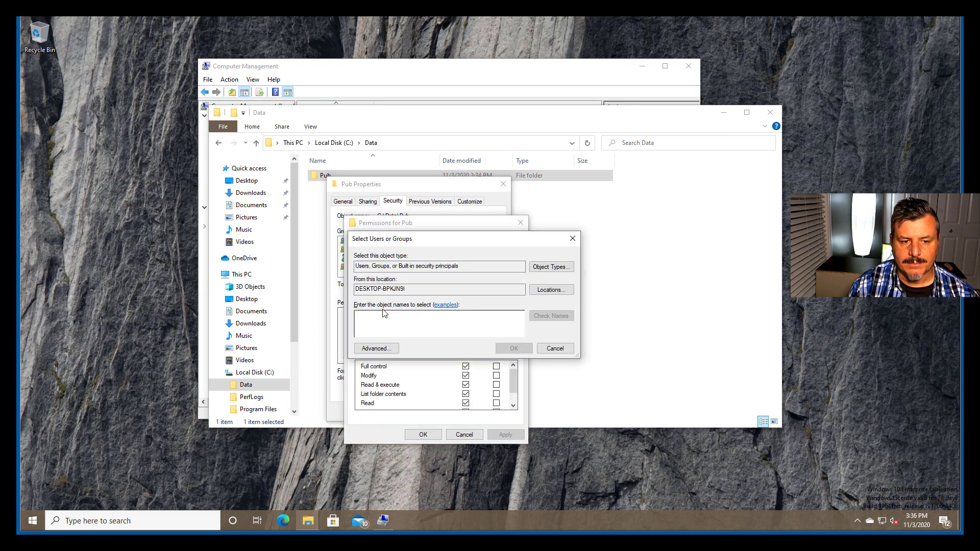
left_click(554, 350)
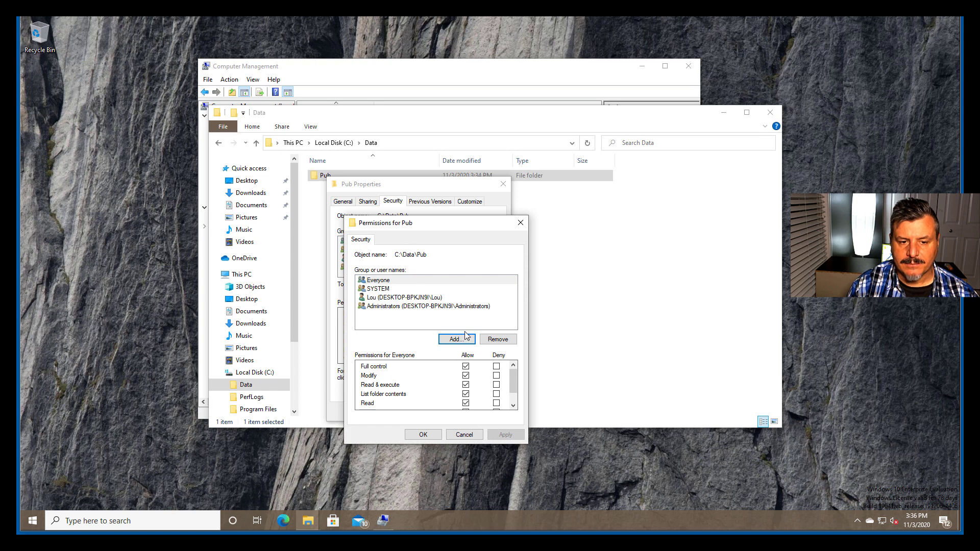
left_click(499, 340)
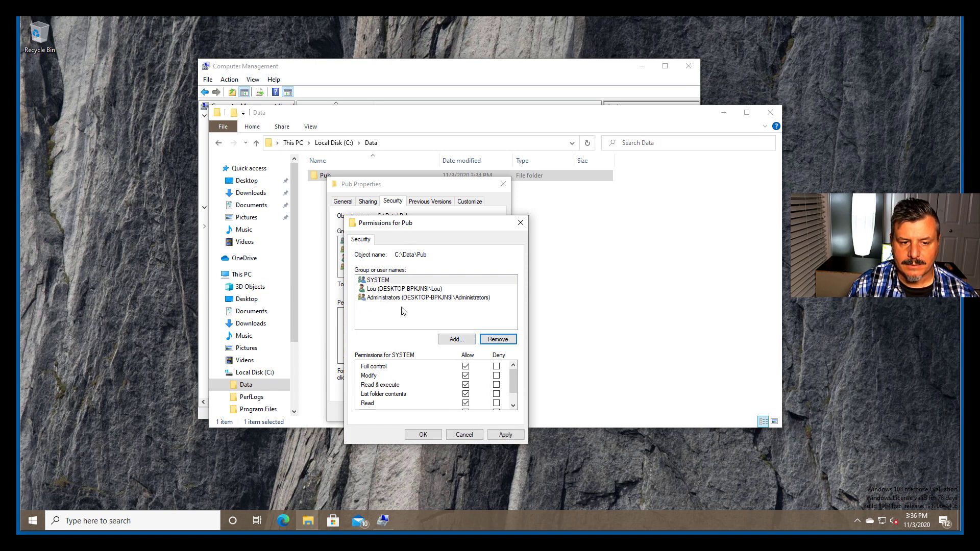
Step: Find the local Users group through the advanced account search and add it to the Pub folder's security permissions
left_click(450, 340)
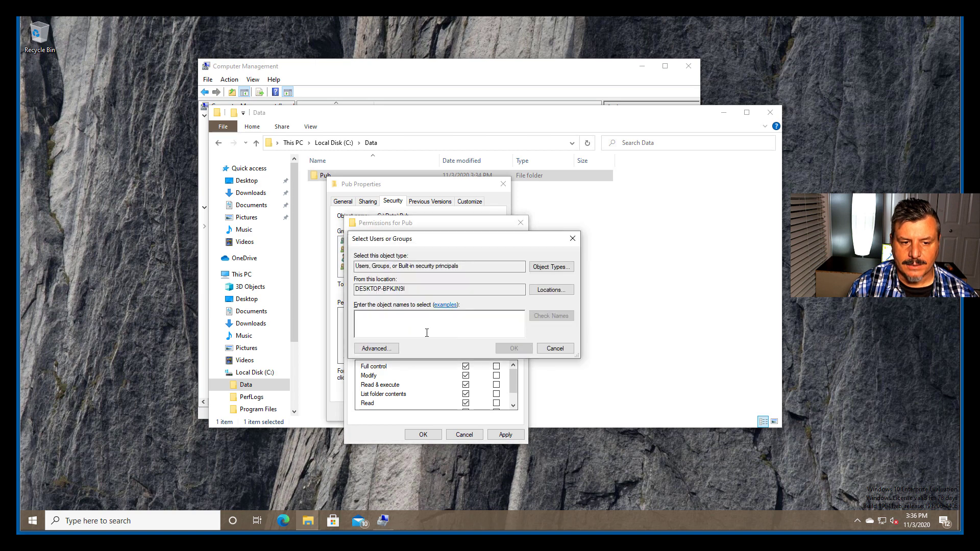
left_click(378, 349)
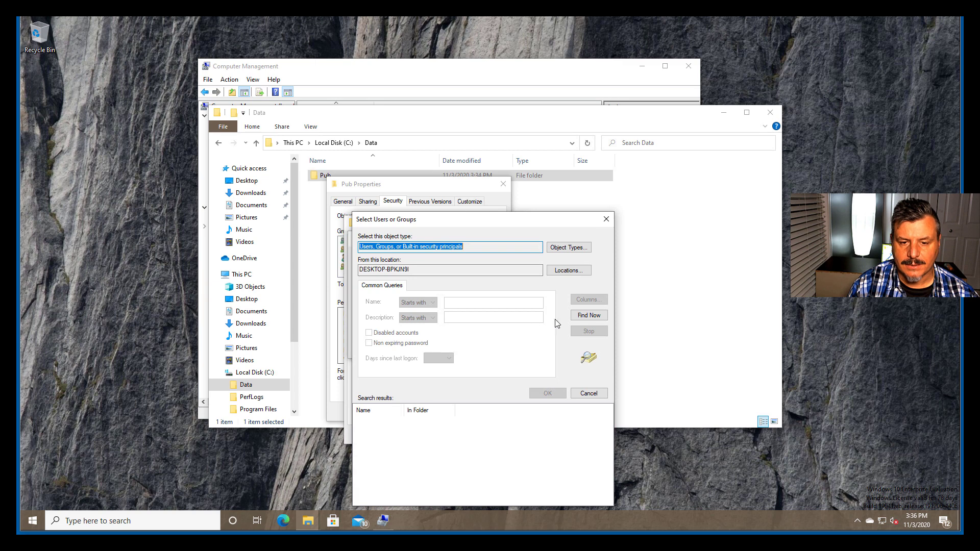
left_click(587, 316)
left_click_drag(463, 222, 481, 118)
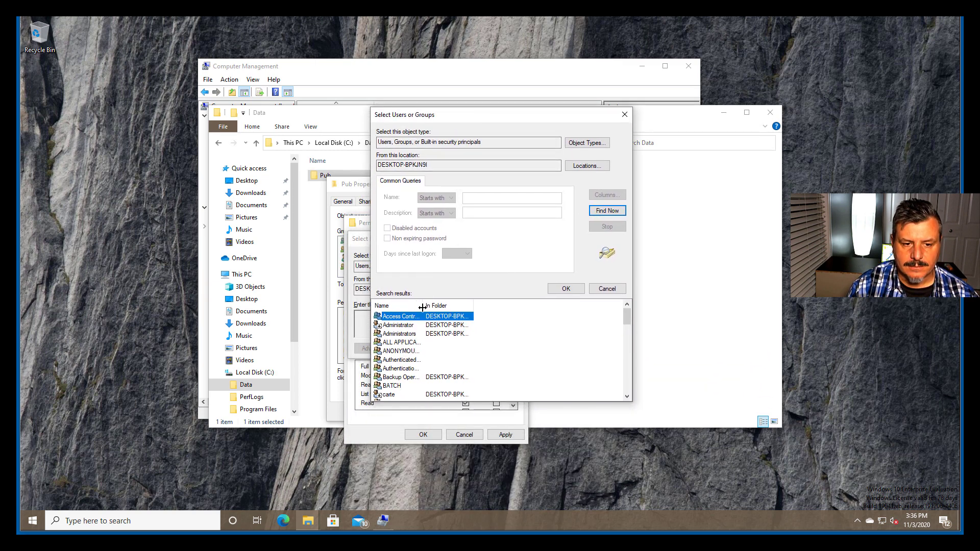
left_click_drag(424, 305, 448, 316)
scroll(435, 328, "down", 3)
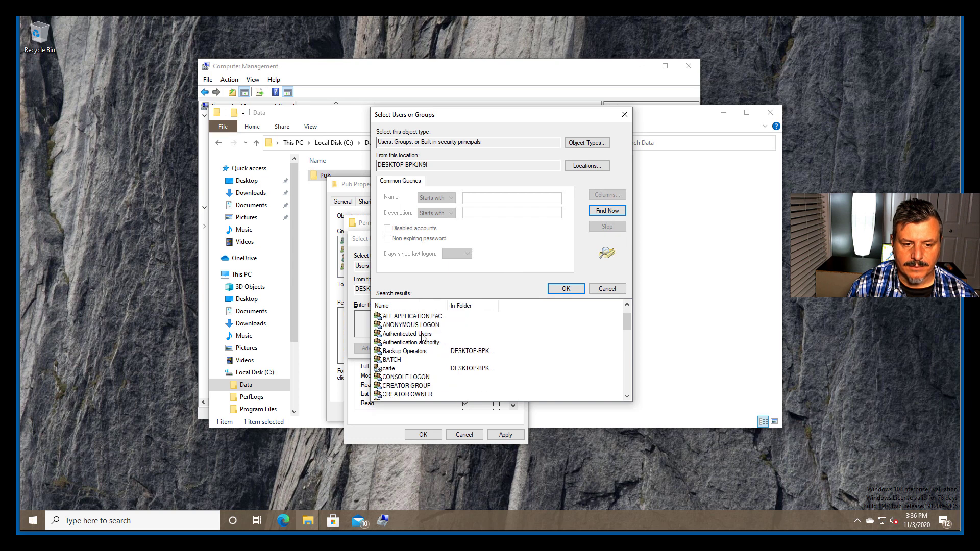
scroll(422, 337, "down", 4)
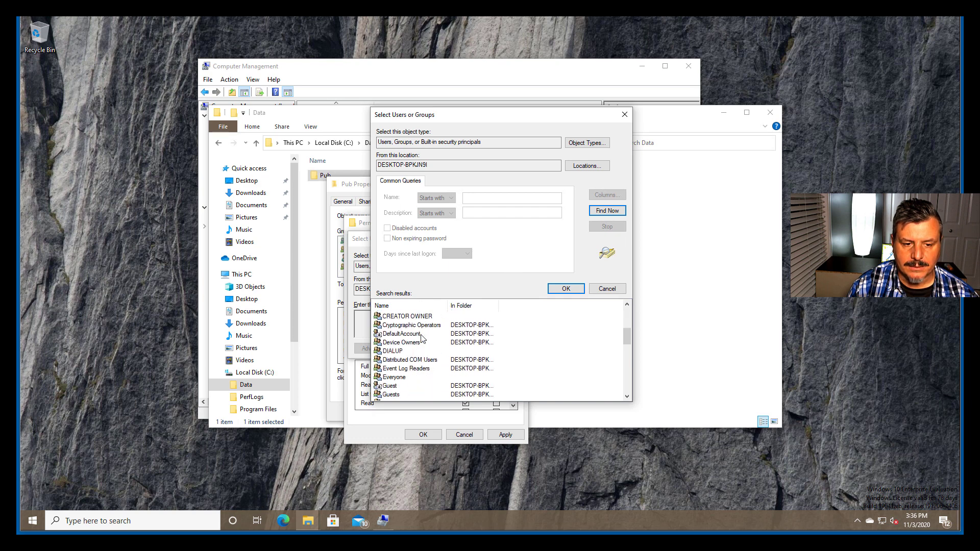
scroll(421, 338, "down", 4)
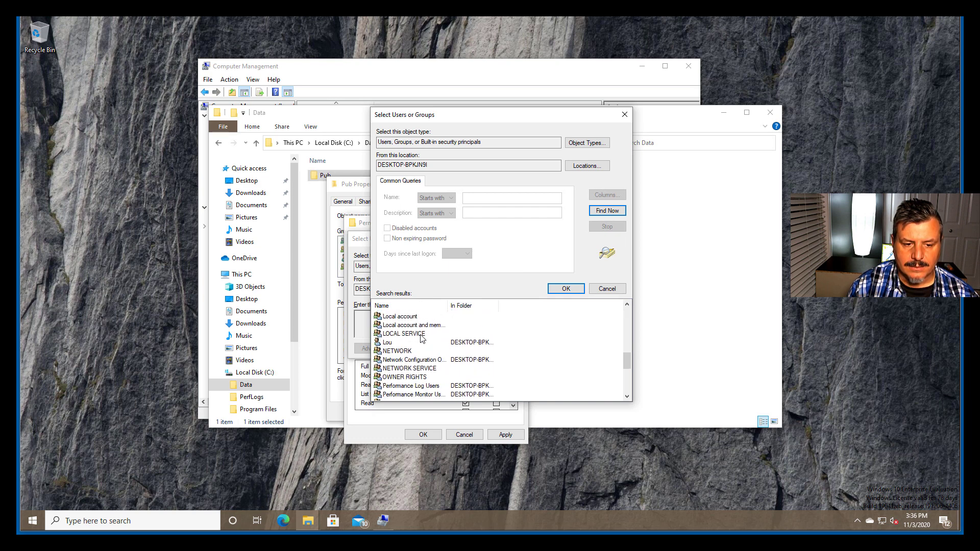
scroll(421, 338, "down", 3)
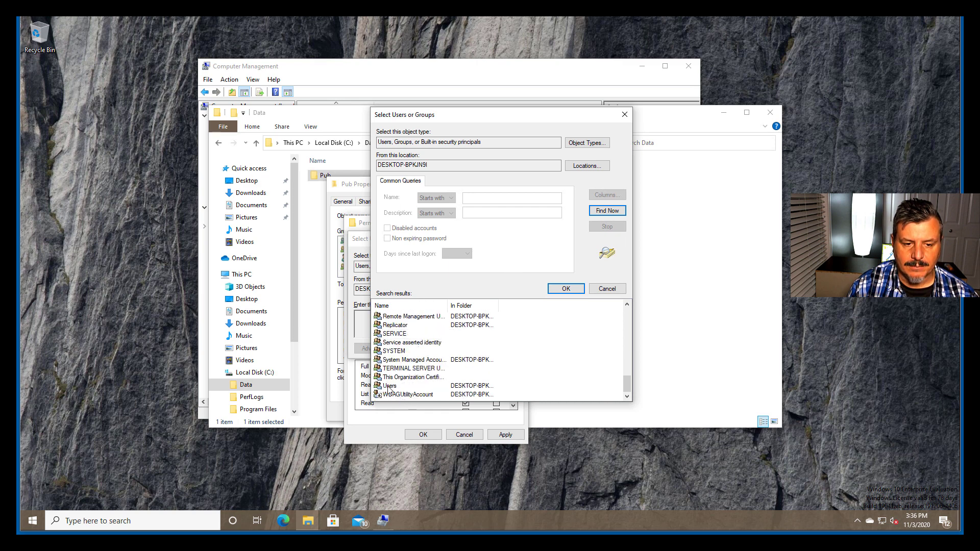
left_click(392, 386)
left_click(557, 292)
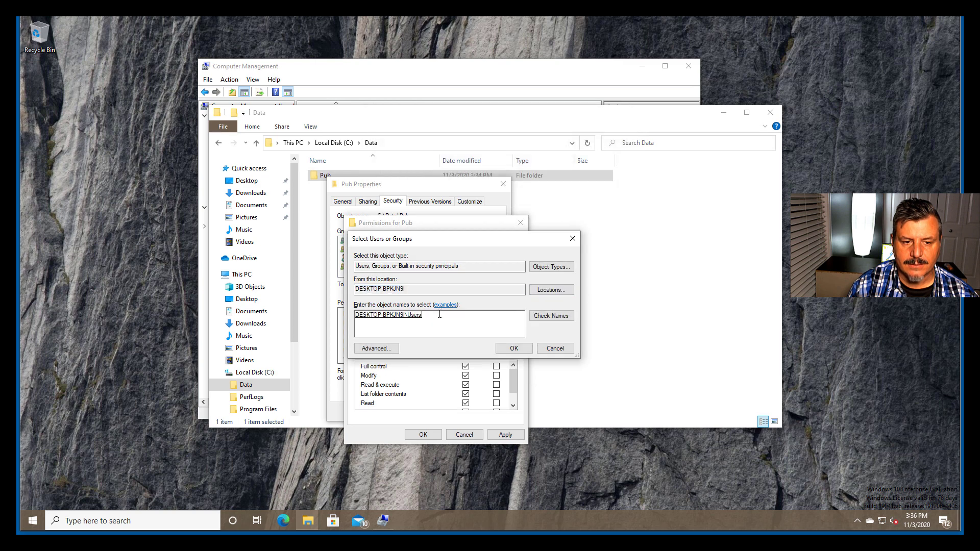
left_click(507, 349)
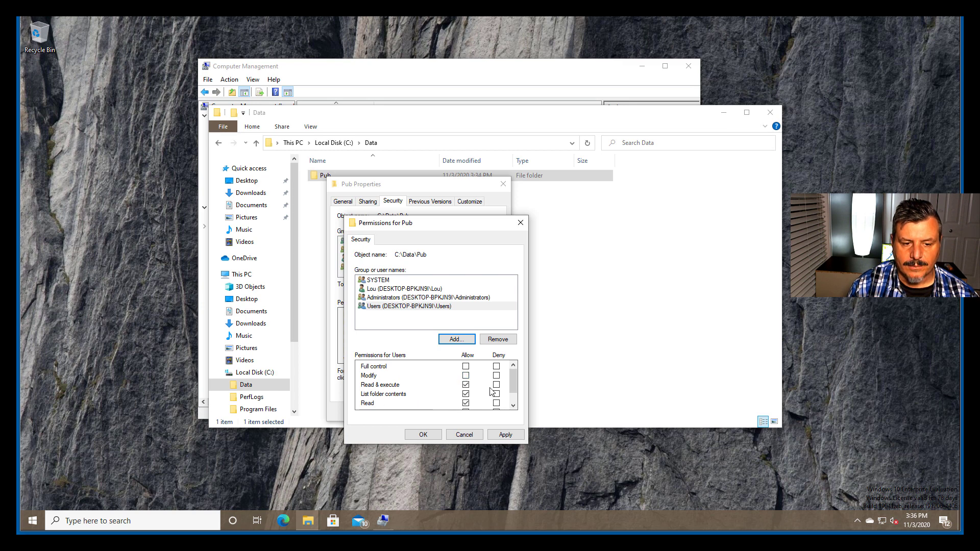
Step: Allow the Users group Write and Modify permissions on the Pub folder, apply them and close the folder's properties
left_click_drag(513, 384, 511, 399)
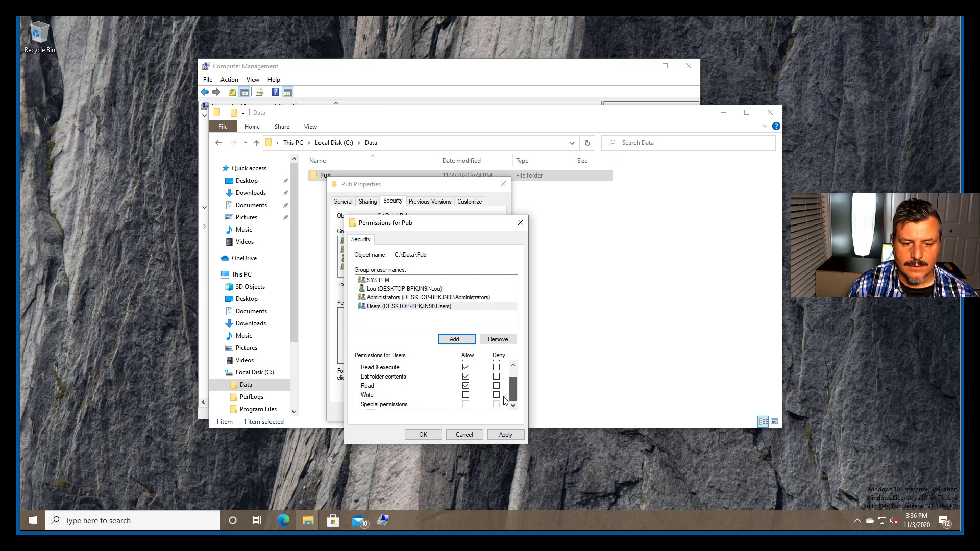
left_click(466, 396)
left_click_drag(514, 396, 515, 384)
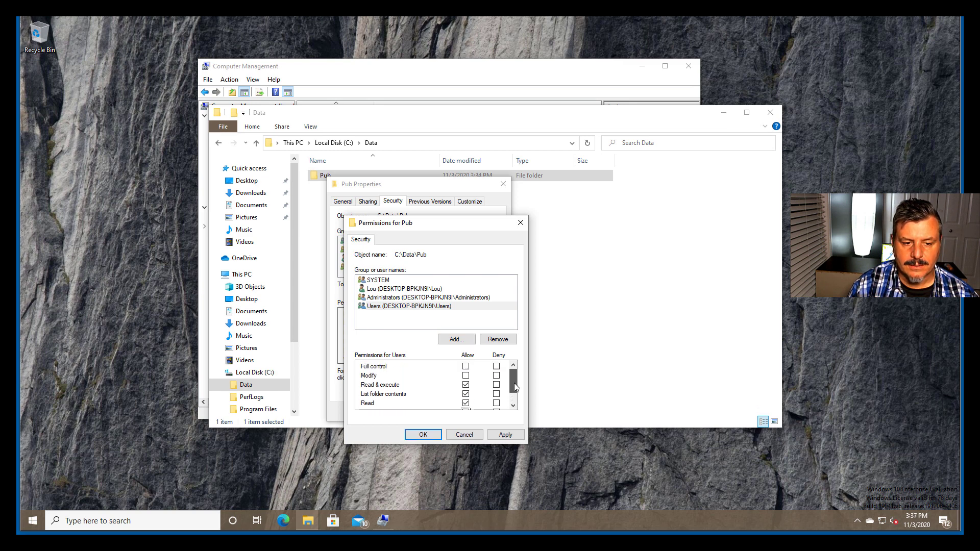
left_click(467, 376)
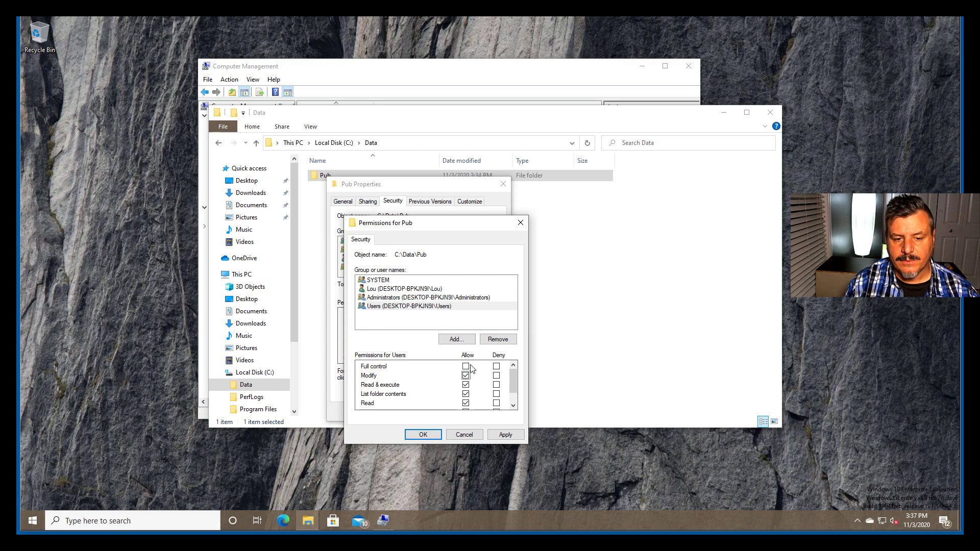
scroll(438, 366, "down", 1)
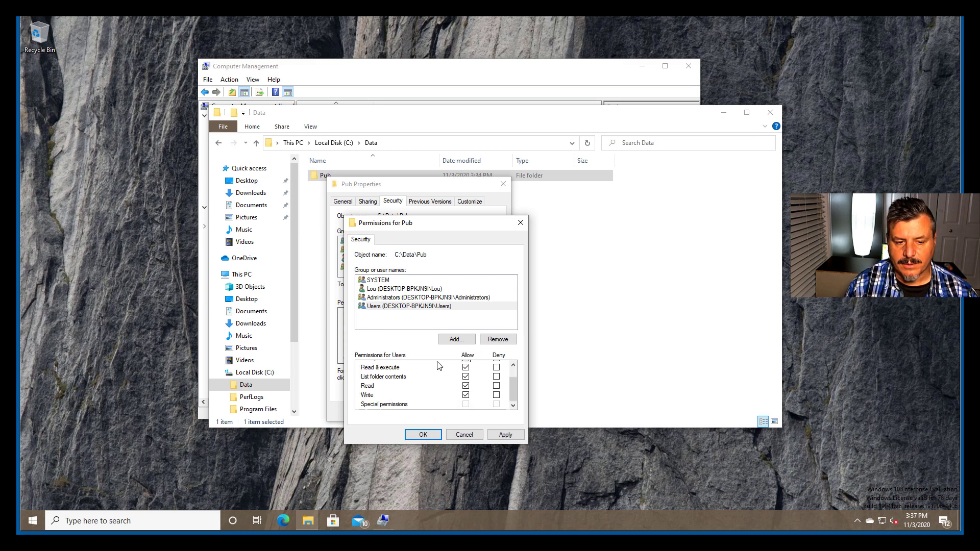
left_click(427, 437)
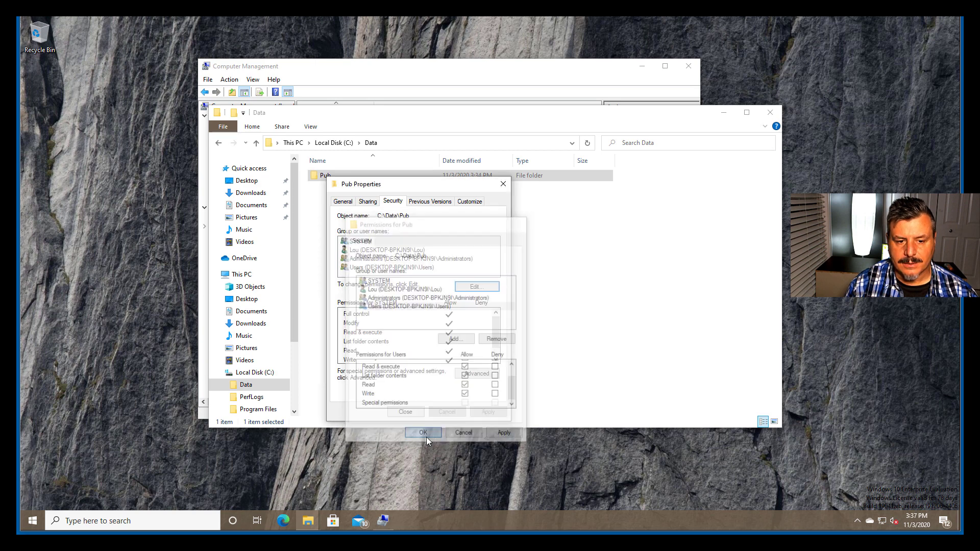
left_click(406, 413)
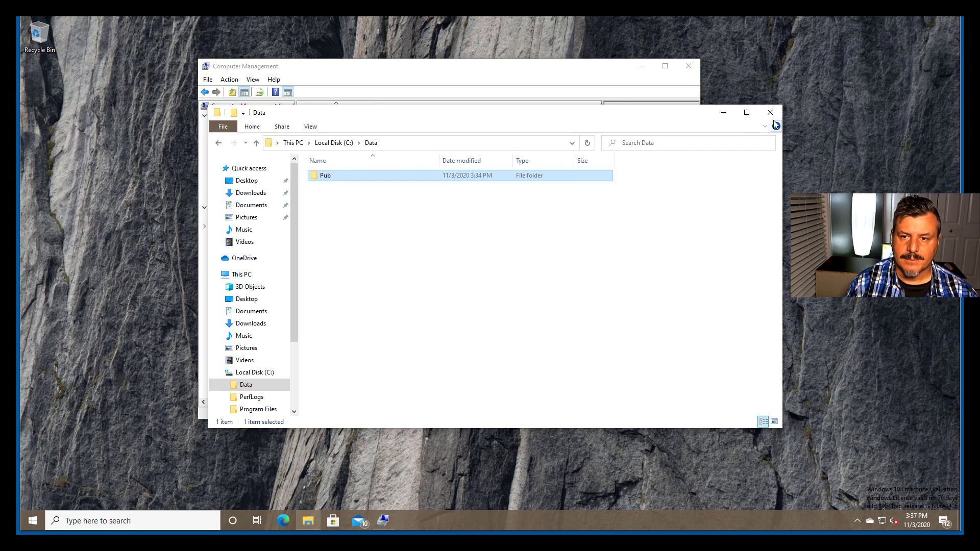
Step: Check the file system type of Local Disk (C:) in its properties and close them without changes
left_click(293, 143)
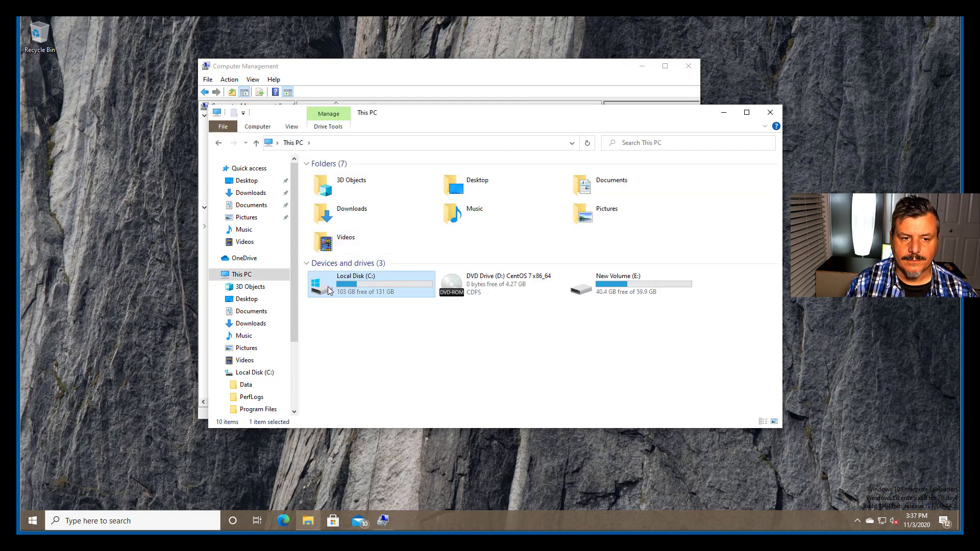
right_click(329, 287)
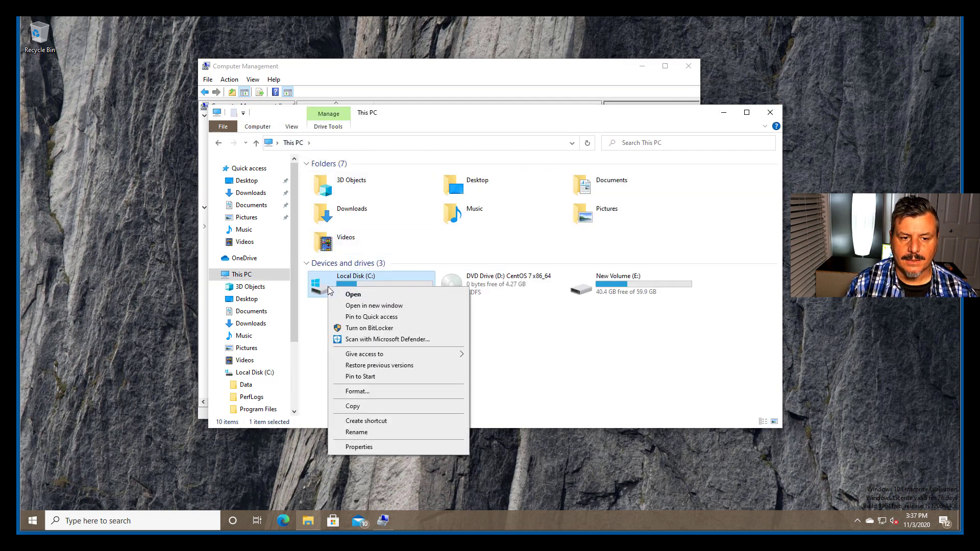
left_click(412, 448)
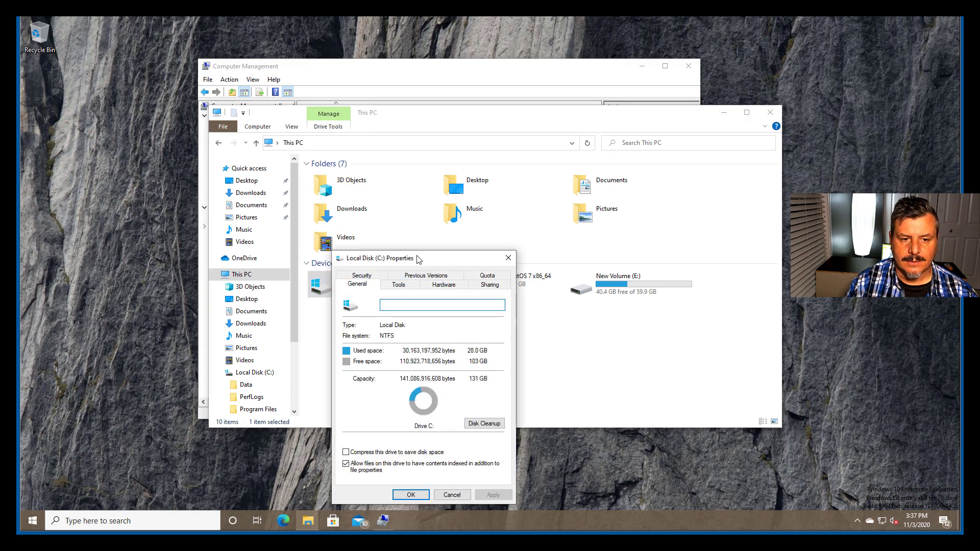
left_click_drag(418, 259, 510, 176)
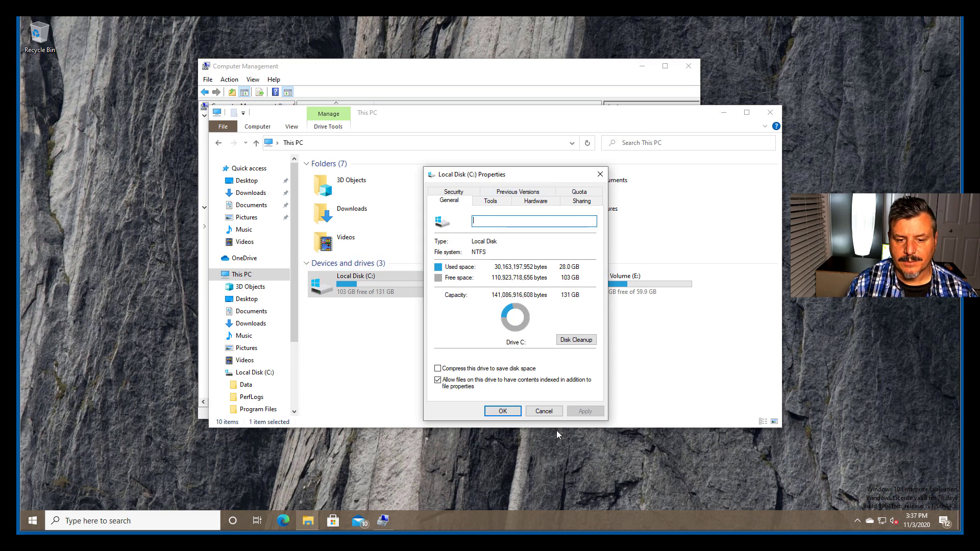
left_click(544, 411)
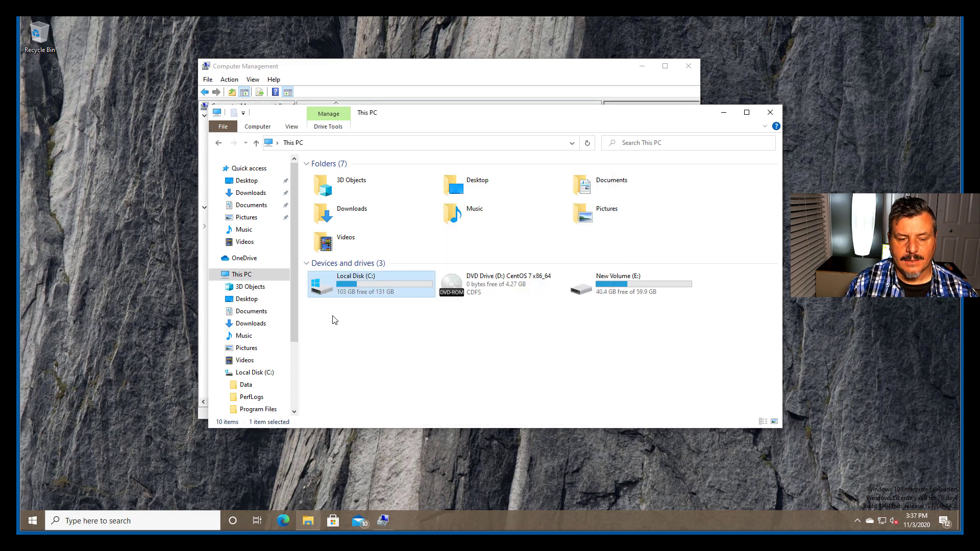